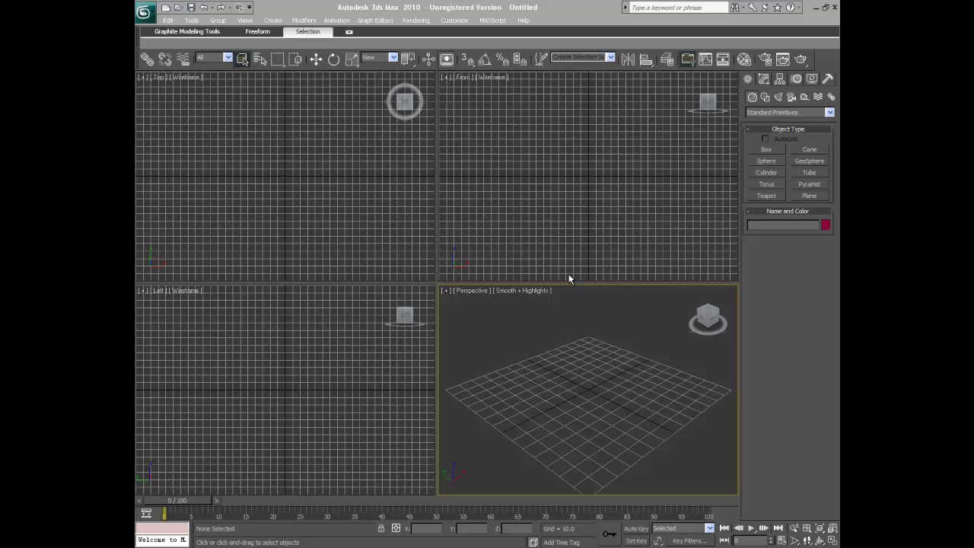
# Drag trial selection boxes in the empty Perspective viewport, then pick the Plane primitive.
pyautogui.moveTo(583, 336); pyautogui.dragTo(684, 470)
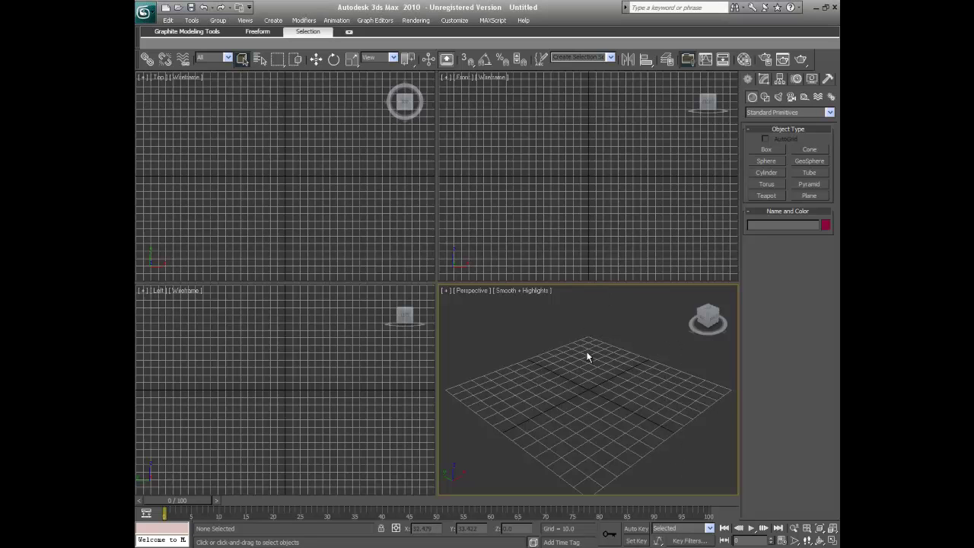
pyautogui.moveTo(587, 337)
pyautogui.mouseDown()
pyautogui.moveTo(608, 463)
pyautogui.moveTo(603, 525)
pyautogui.mouseUp()
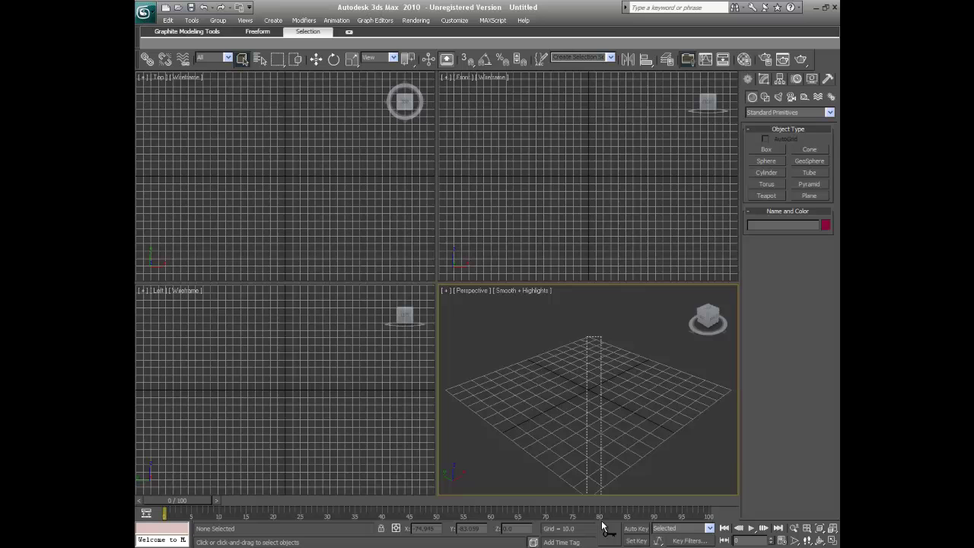
pyautogui.moveTo(602, 525); pyautogui.dragTo(600, 459)
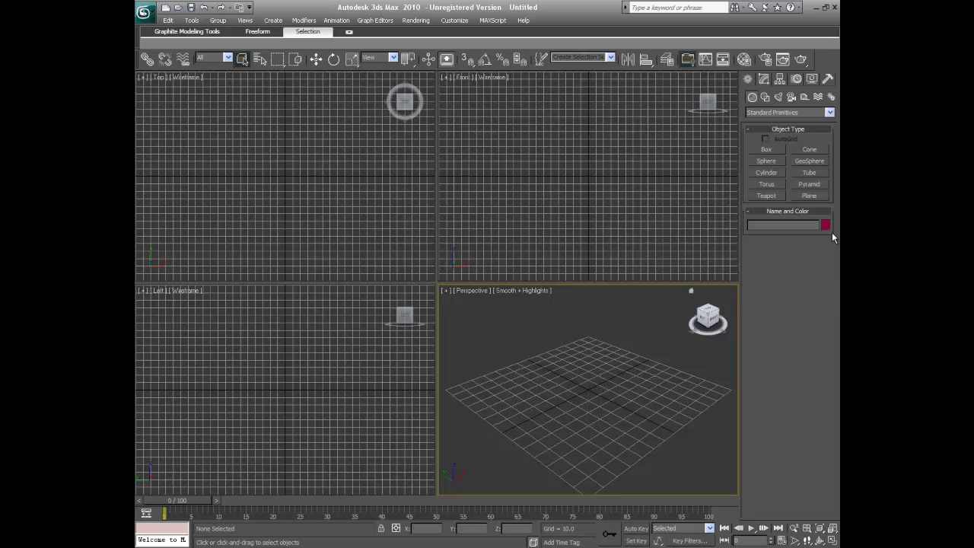
pyautogui.click(824, 193)
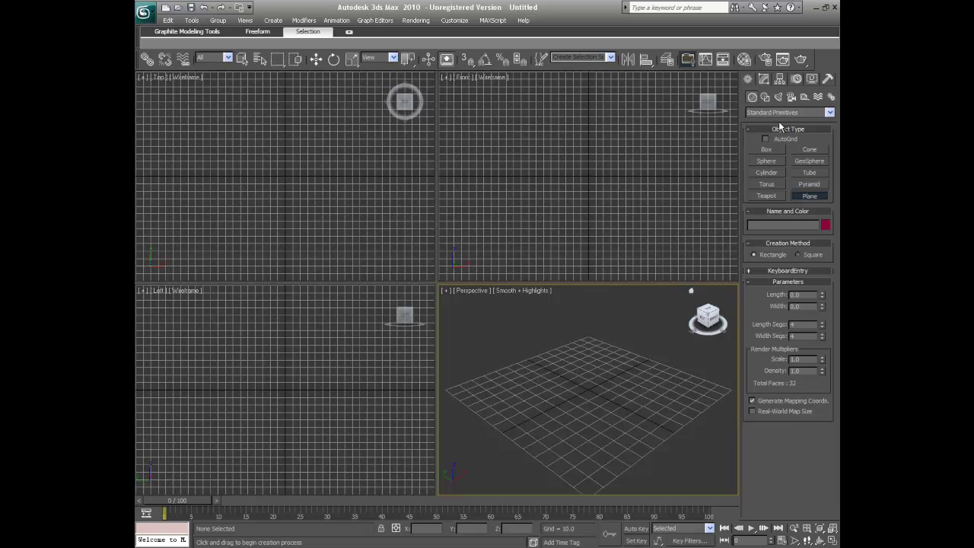
# Draw a roughly 145-unit, 4×4-segment Plane01 on the grid and colour it dark brown.
pyautogui.moveTo(588, 333); pyautogui.dragTo(592, 498)
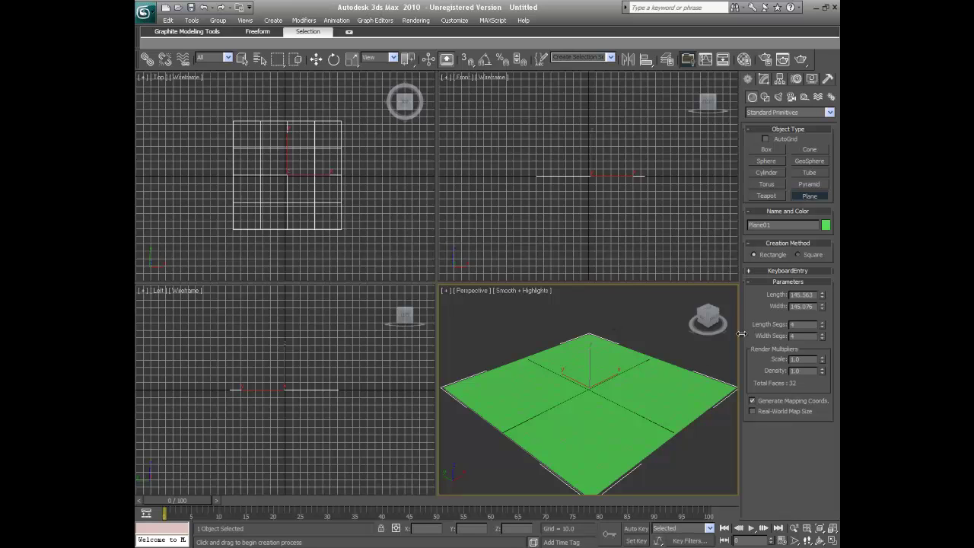
pyautogui.click(827, 226)
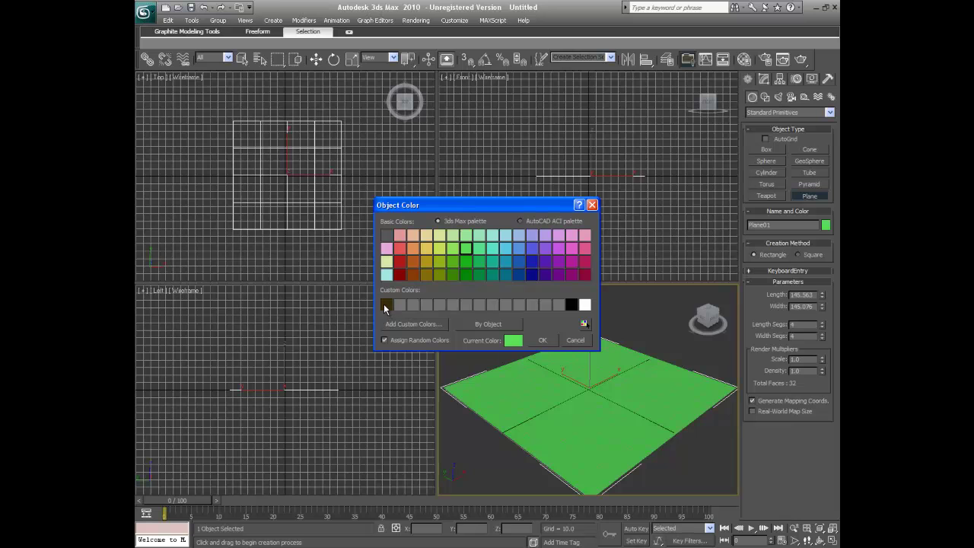
pyautogui.click(386, 304)
pyautogui.click(543, 340)
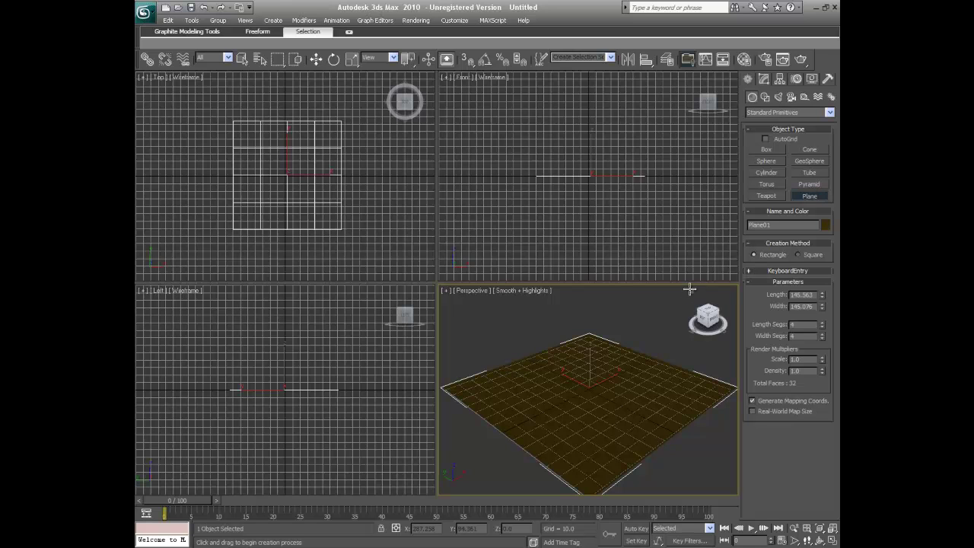
pyautogui.click(658, 322)
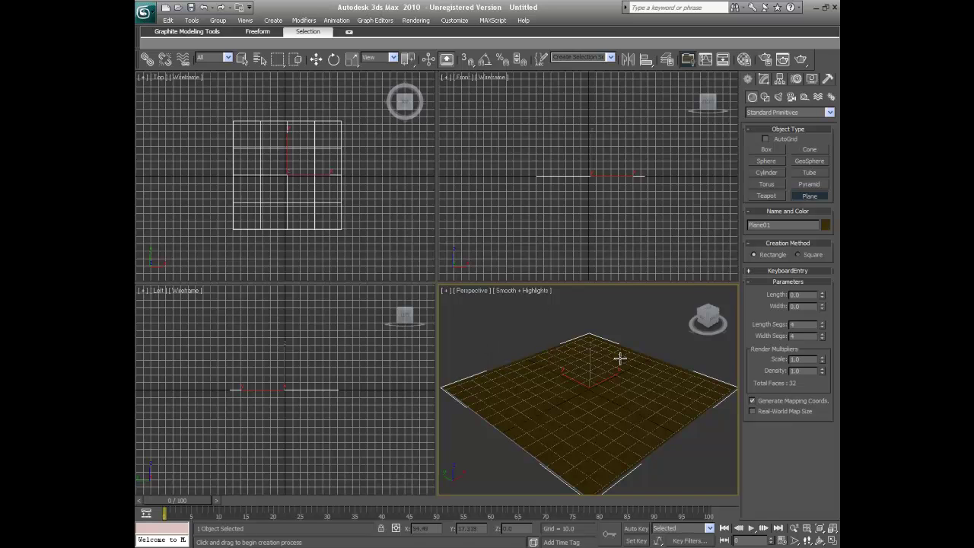
# Apply the Hair and Fur (WSM) modifier to Plane01 from the Modify panel's Modifier List.
pyautogui.click(763, 79)
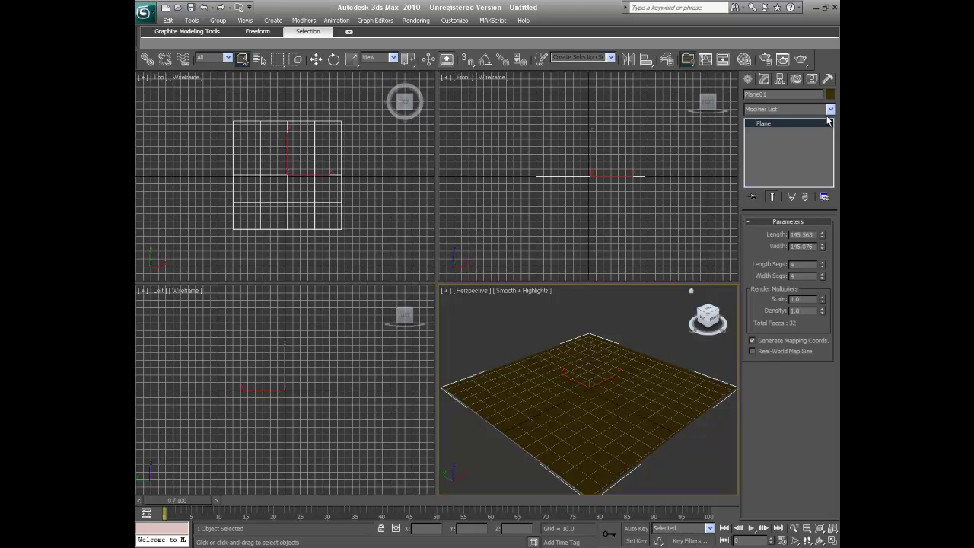
pyautogui.click(830, 109)
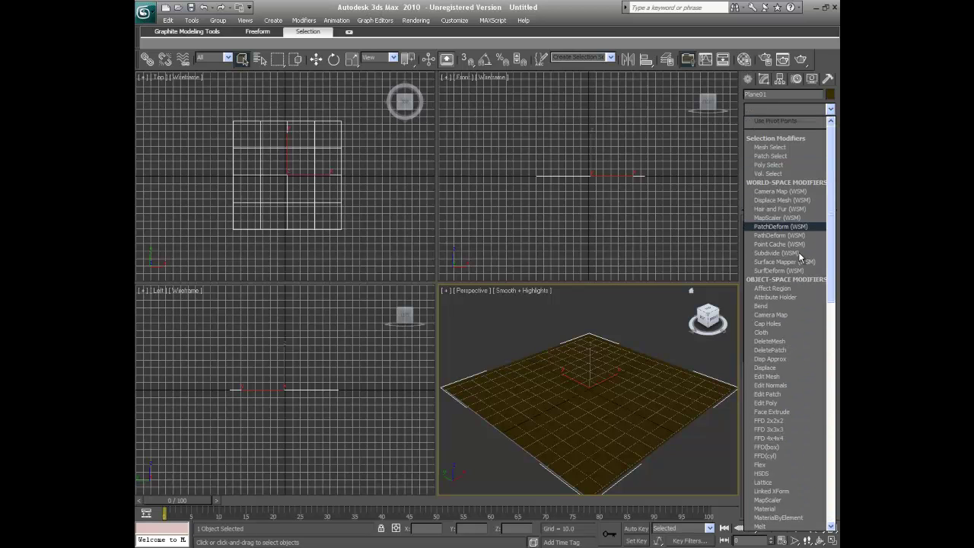
pyautogui.click(776, 211)
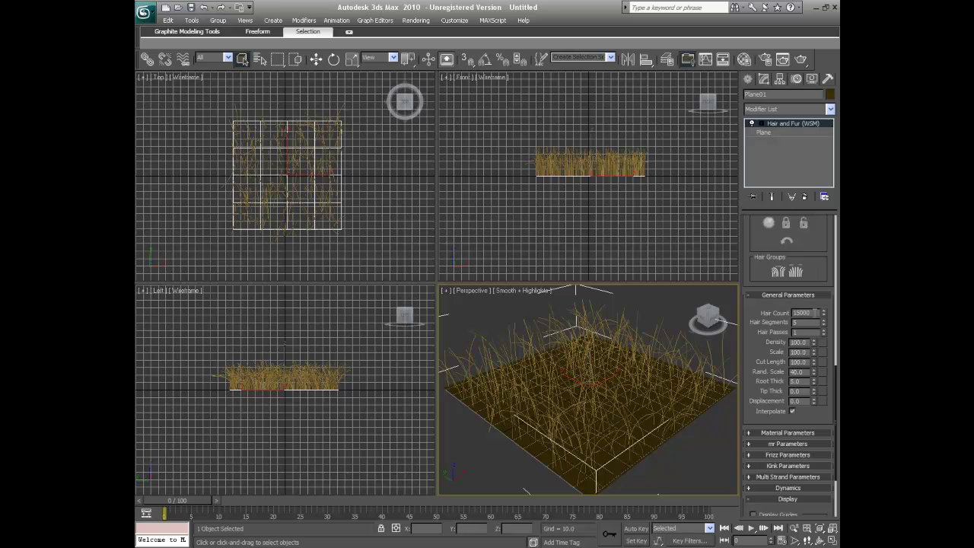
# Raise the hair count to 300000 and preview the denser hair.
pyautogui.rightClick(822, 314)
pyautogui.write('300000')
pyautogui.click(706, 457)
pyautogui.click(586, 434)
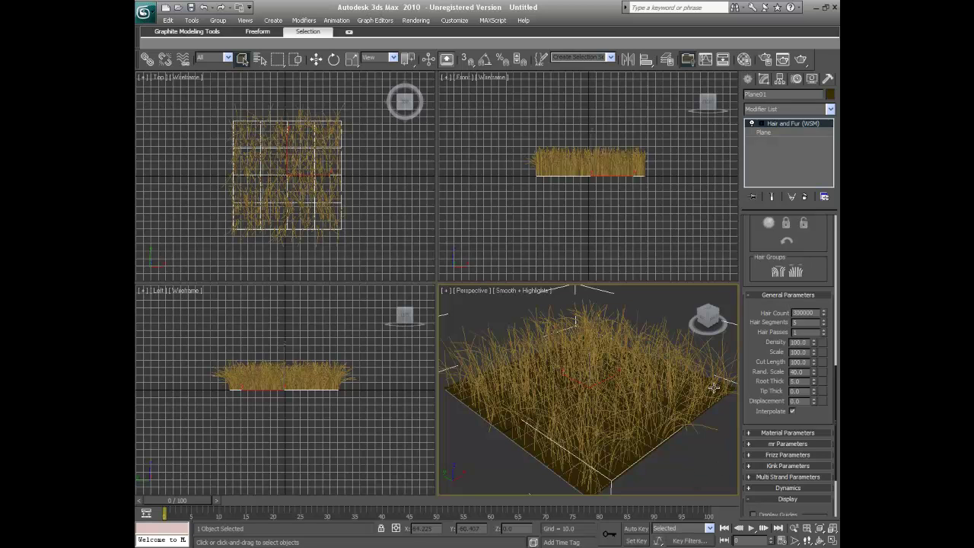
# Set Cut Length to 12, then fine-tune it to 14.5 and preview the shorter grass.
pyautogui.doubleClick(801, 362)
pyautogui.write('12')
pyautogui.click(697, 476)
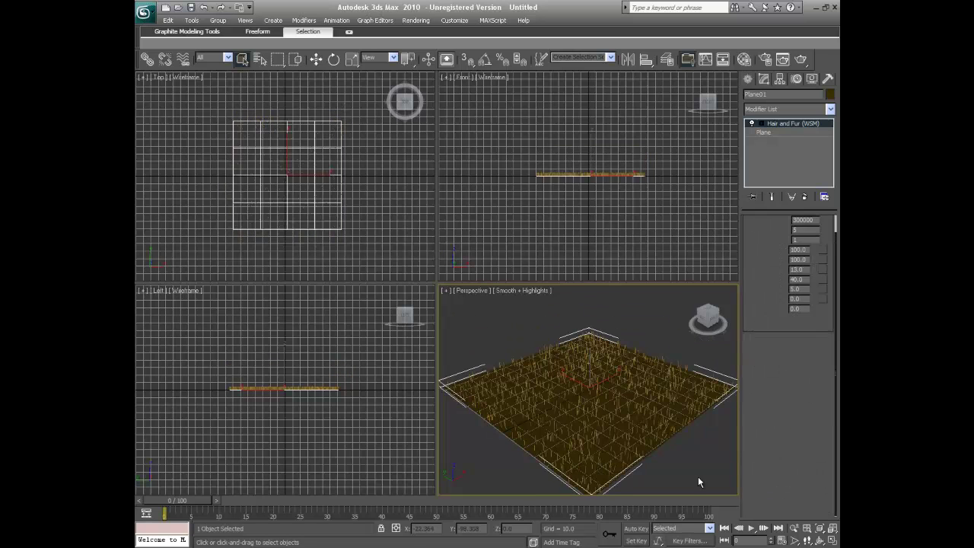
pyautogui.click(724, 411)
pyautogui.doubleClick(797, 362)
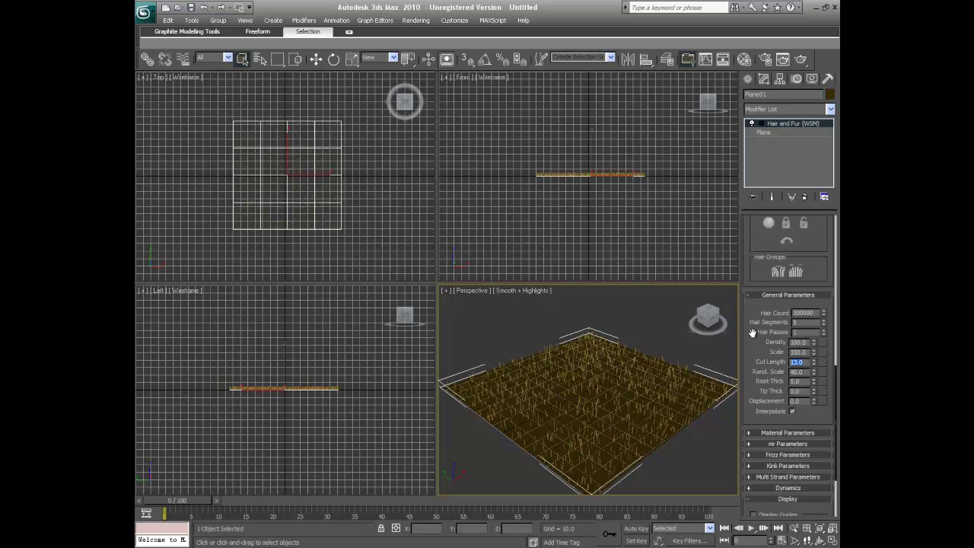
pyautogui.write('14.5')
pyautogui.click(722, 474)
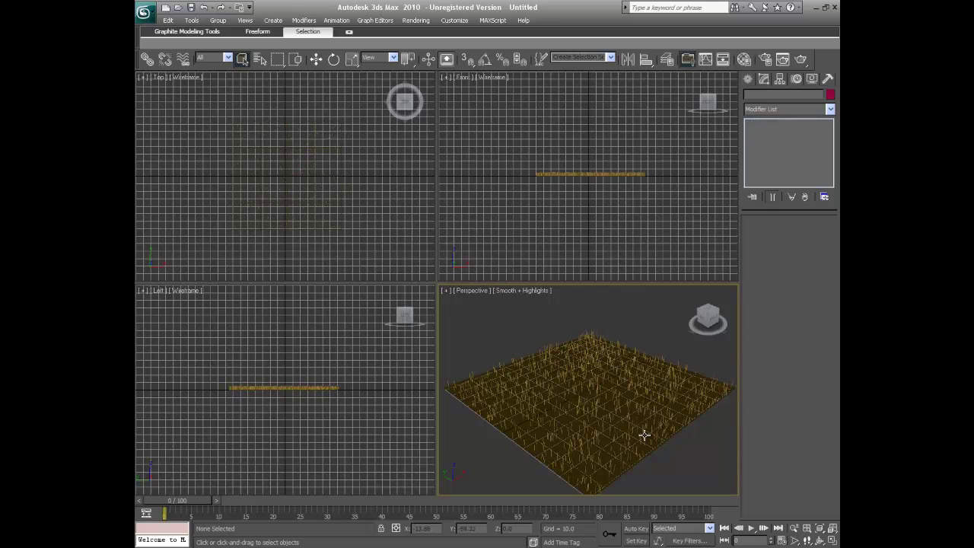
pyautogui.moveTo(707, 462); pyautogui.dragTo(688, 454, button='middle')
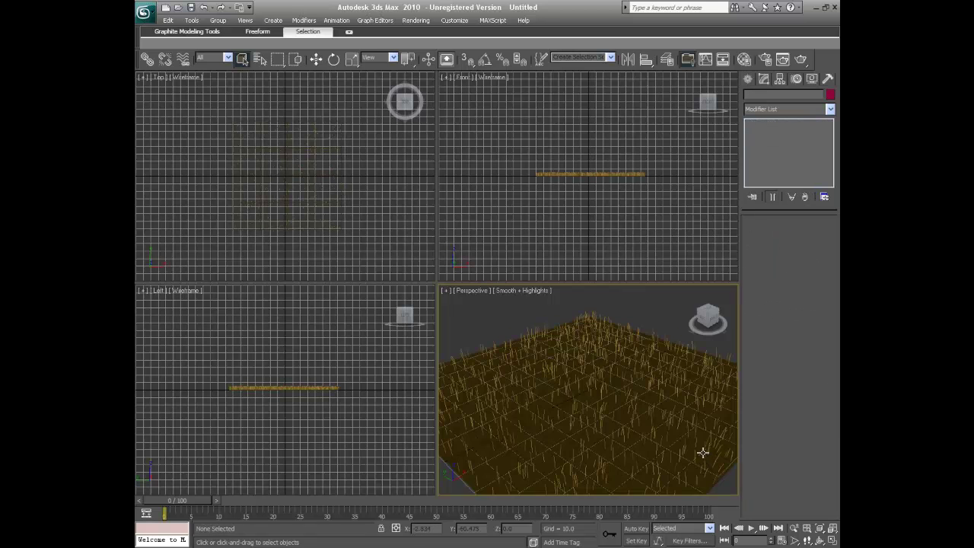
pyautogui.click(689, 454)
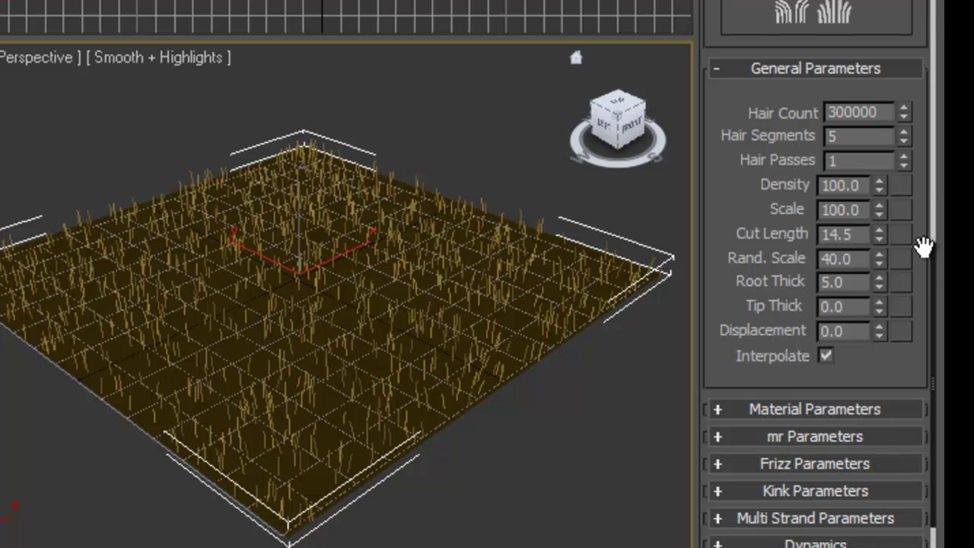
# Set the hair Tip Thick value to 0.75.
pyautogui.scroll(5, 931, 248)
pyautogui.scroll(2, 926, 75)
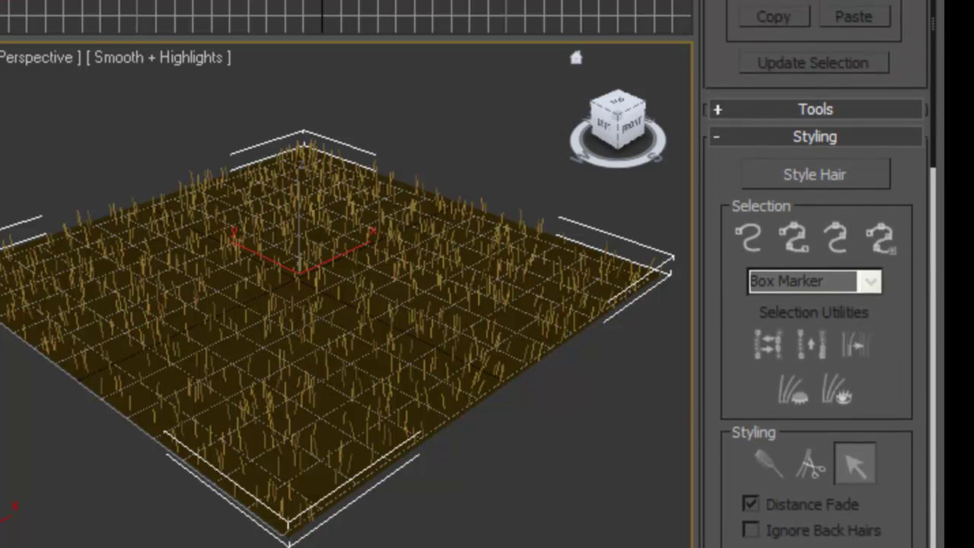
pyautogui.scroll(-10, 926, 75)
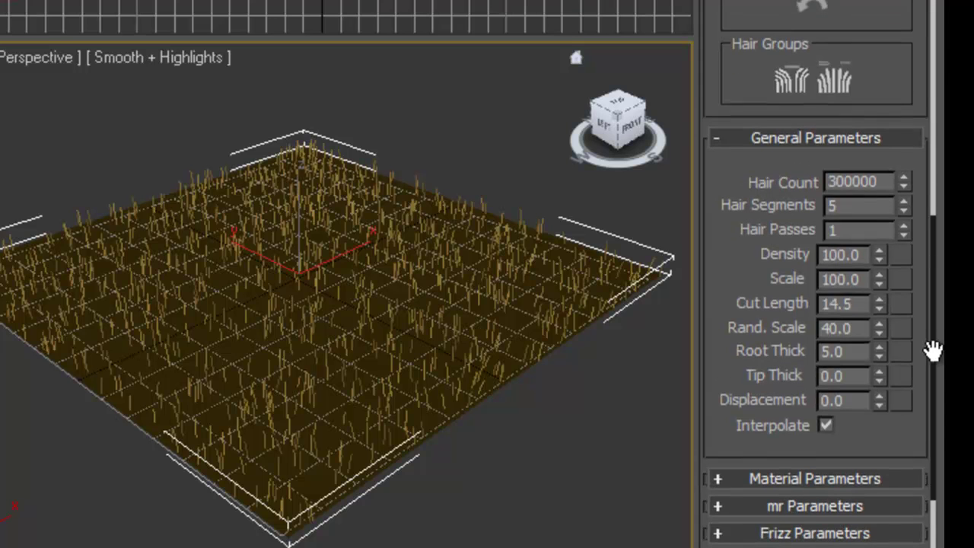
pyautogui.scroll(-2, 930, 320)
pyautogui.doubleClick(854, 302)
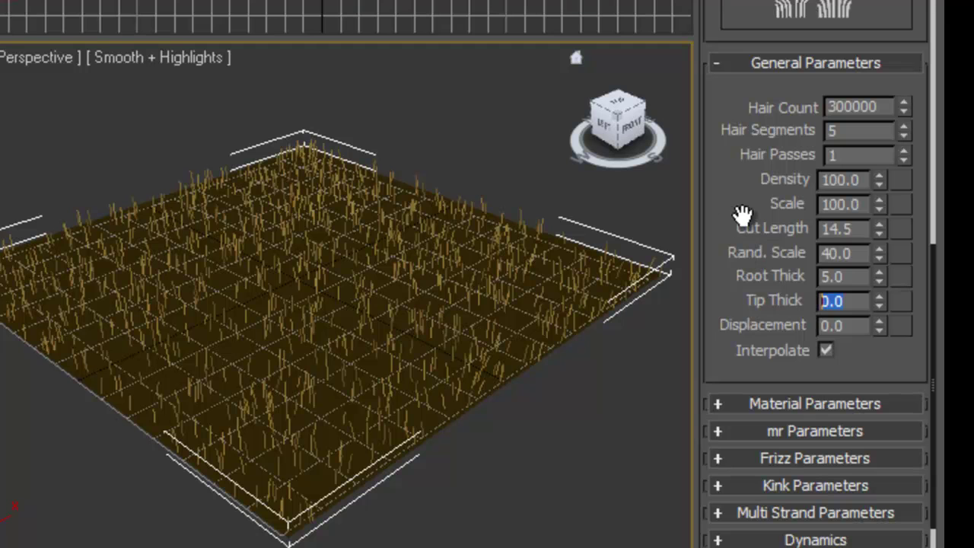
pyautogui.write('.7')
pyautogui.write('5')
pyautogui.press('Return')
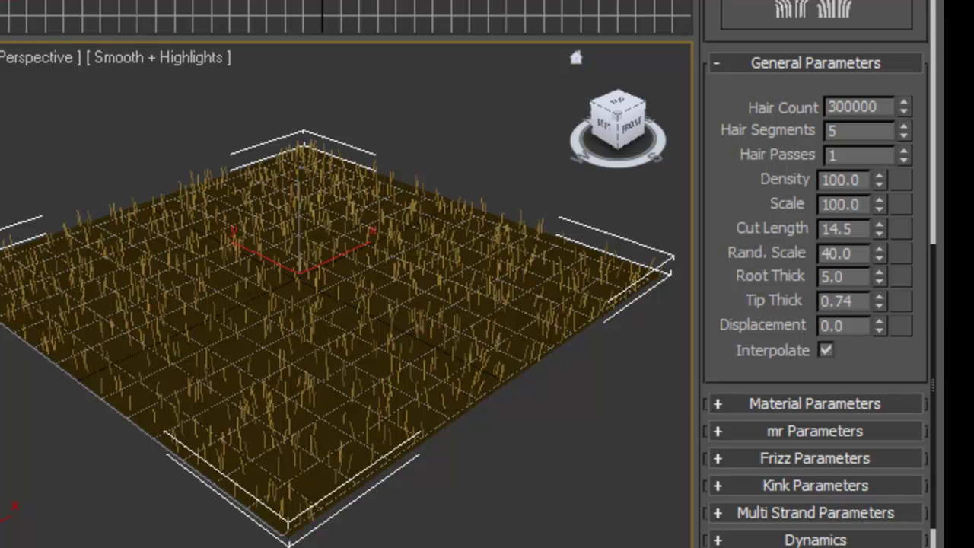
pyautogui.press('BackSpace')
pyautogui.write('7')
pyautogui.press('BackSpace')
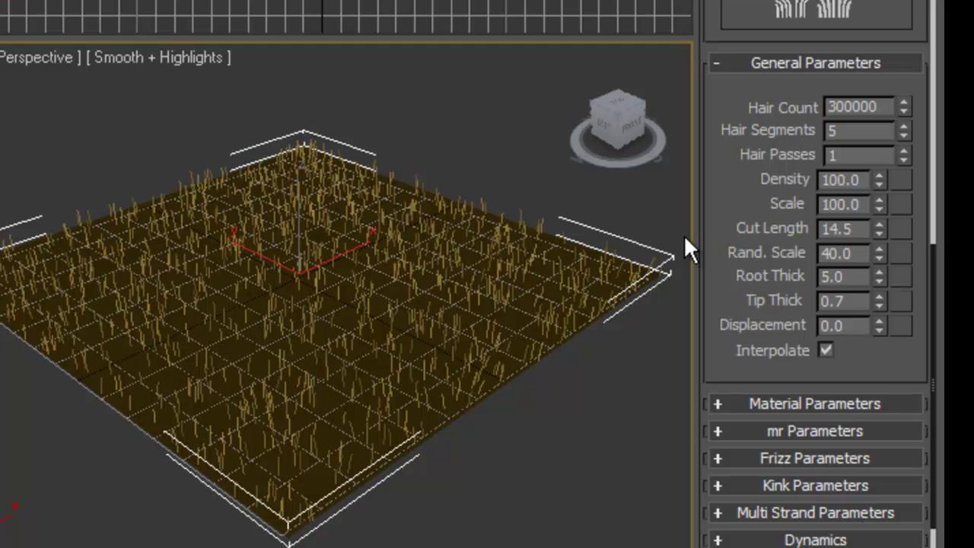
pyautogui.write('5')
# Set Root Thick to 0.5 and deselect then reselect the plane to check it.
pyautogui.doubleClick(852, 276)
pyautogui.write('.5')
pyautogui.click(509, 479)
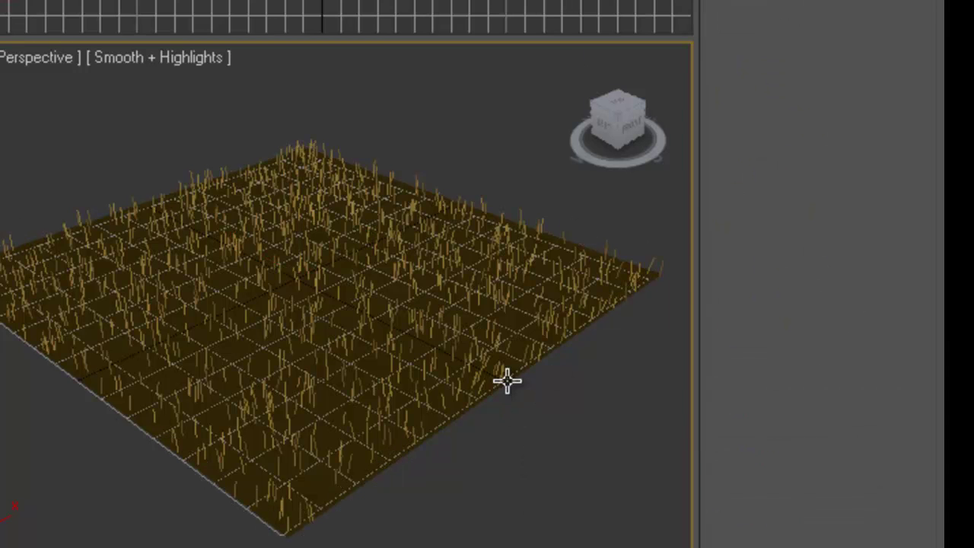
pyautogui.click(559, 328)
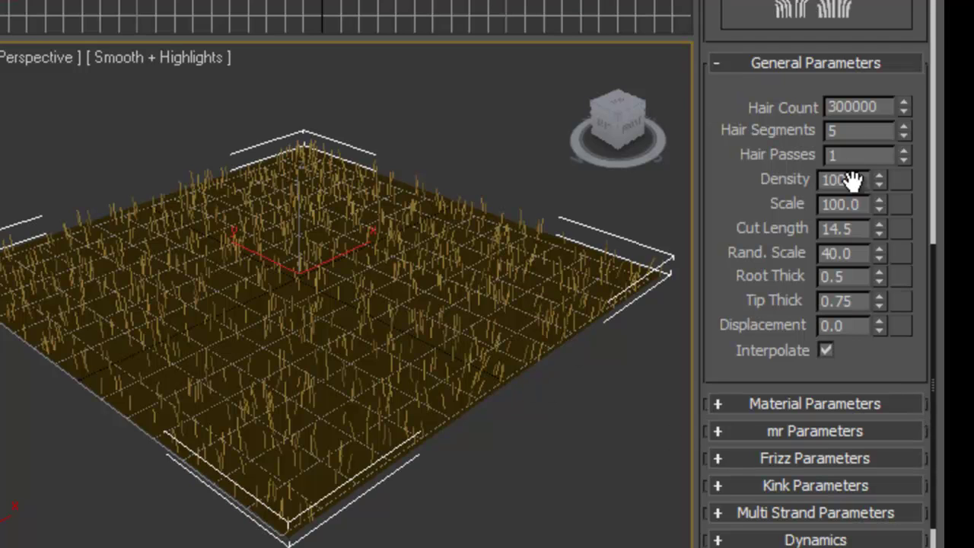
# In Material Parameters, set the hair tip colour to bright green and root colour to dark green.
pyautogui.moveTo(937, 263); pyautogui.dragTo(936, 337)
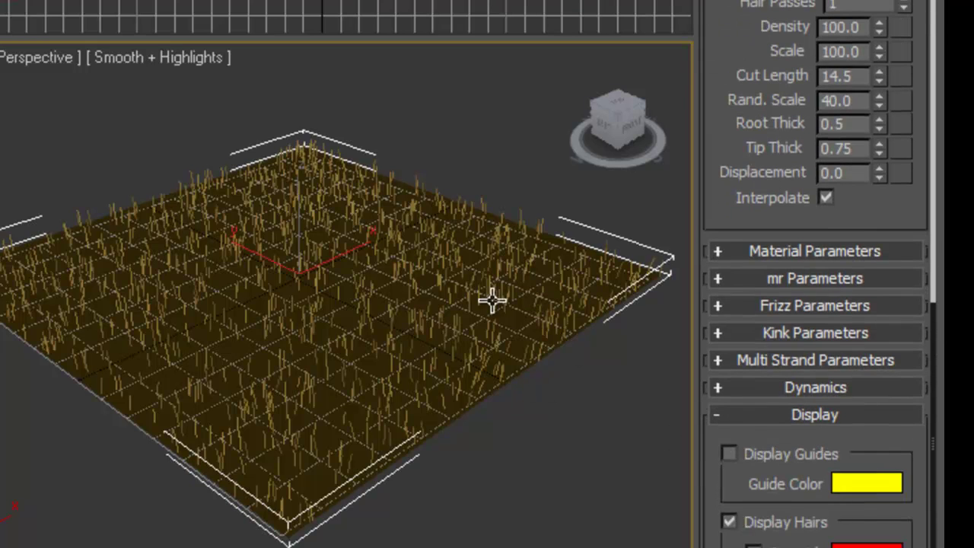
pyautogui.click(781, 254)
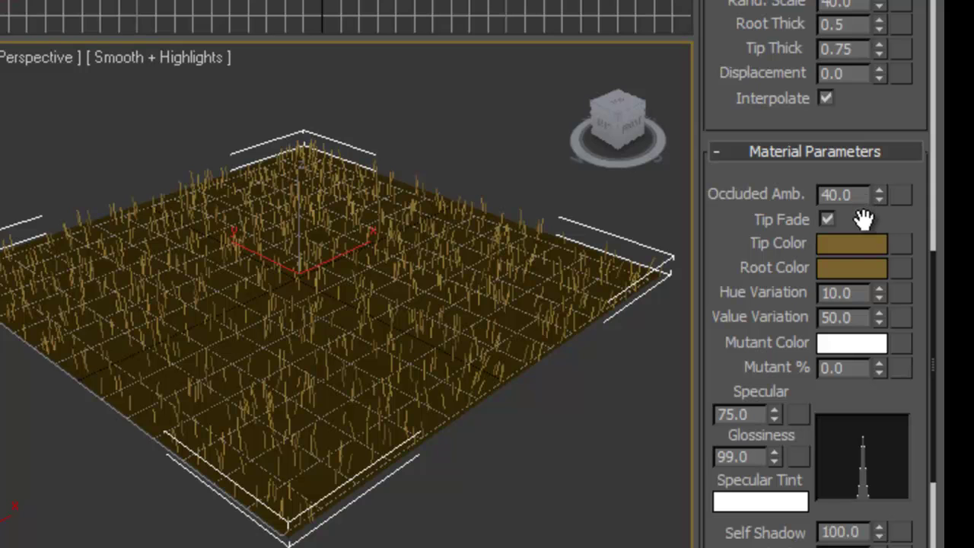
pyautogui.click(854, 243)
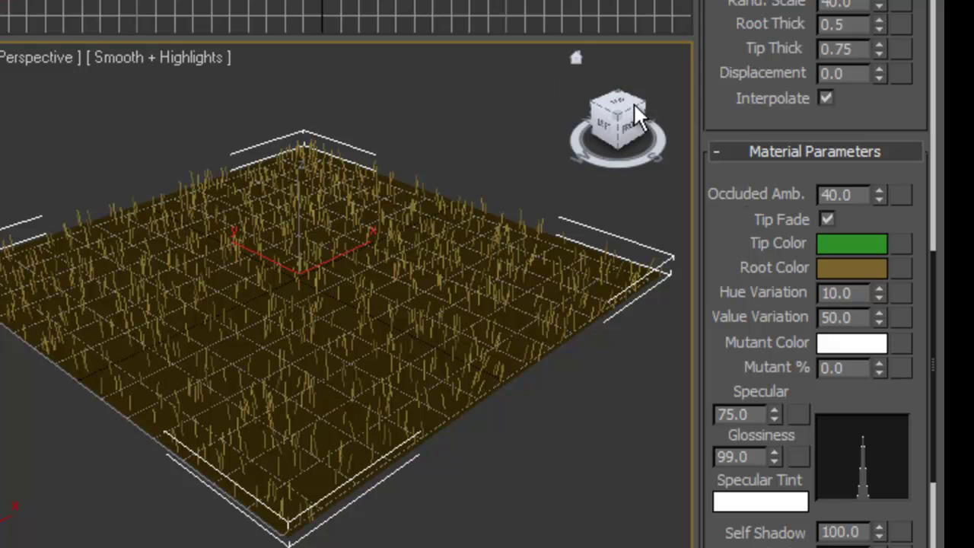
pyautogui.click(849, 268)
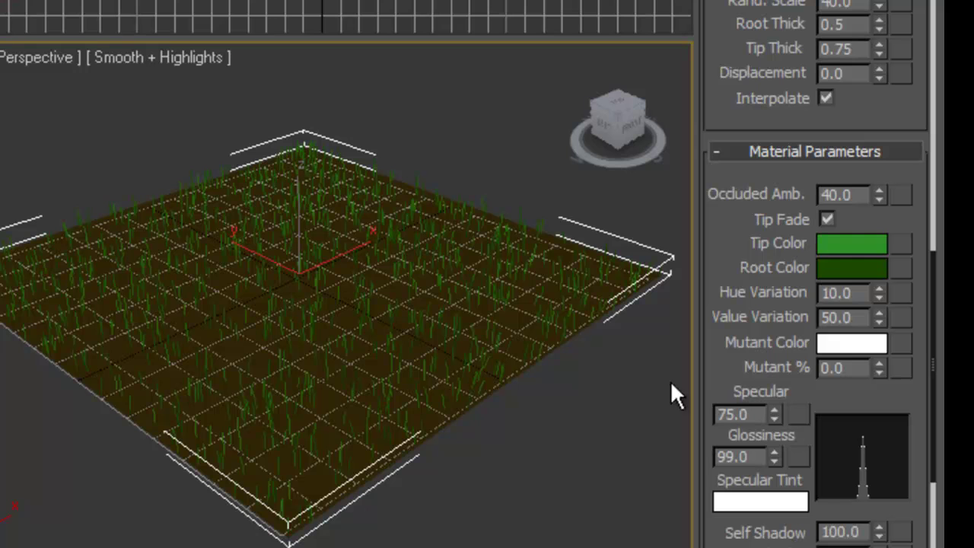
pyautogui.click(835, 273)
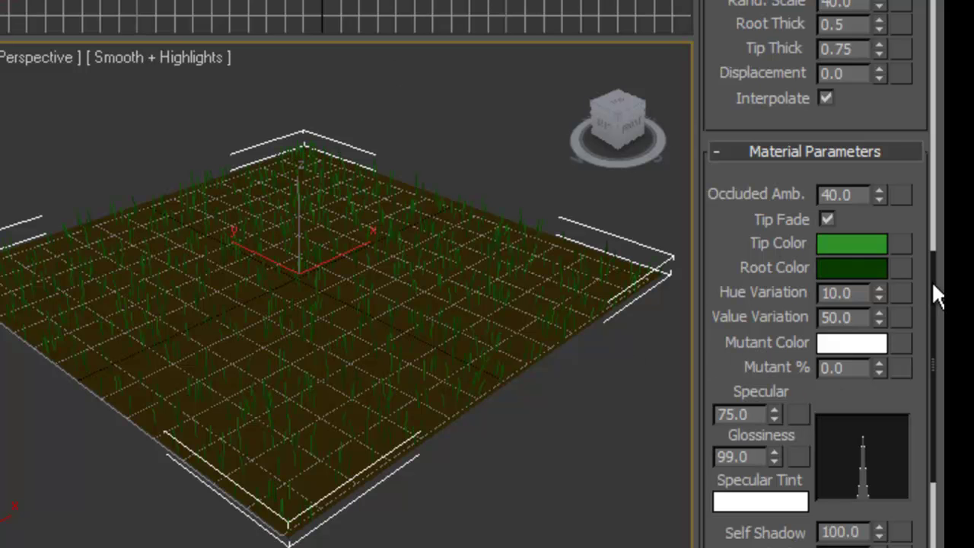
pyautogui.moveTo(932, 281)
pyautogui.mouseDown()
pyautogui.moveTo(941, 446)
pyautogui.moveTo(926, 46)
pyautogui.mouseUp()
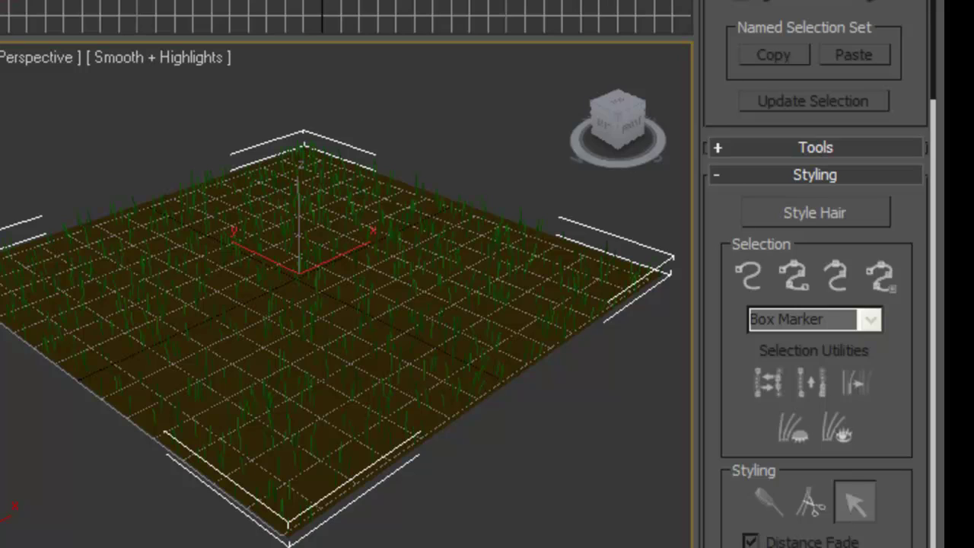
# Deselect the green grass plane and pan the Perspective view to recentre it.
pyautogui.click(375, 82)
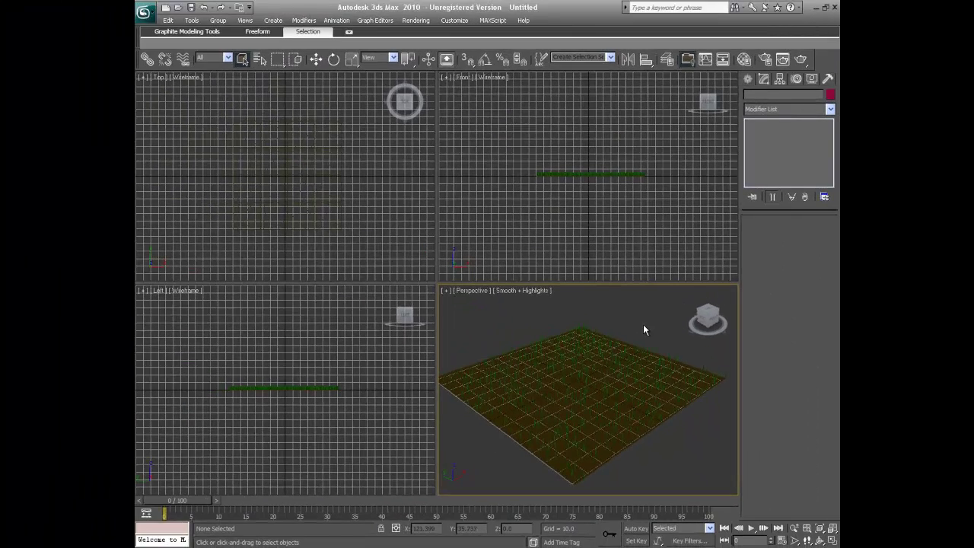
pyautogui.moveTo(627, 340)
pyautogui.mouseDown(button='middle')
pyautogui.moveTo(629, 348)
pyautogui.moveTo(628, 331)
pyautogui.mouseUp(button='middle')
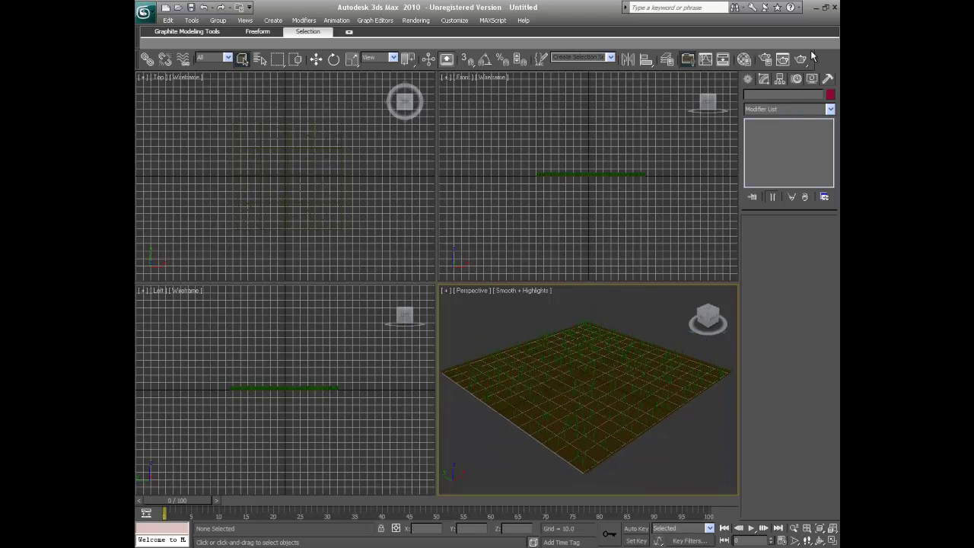